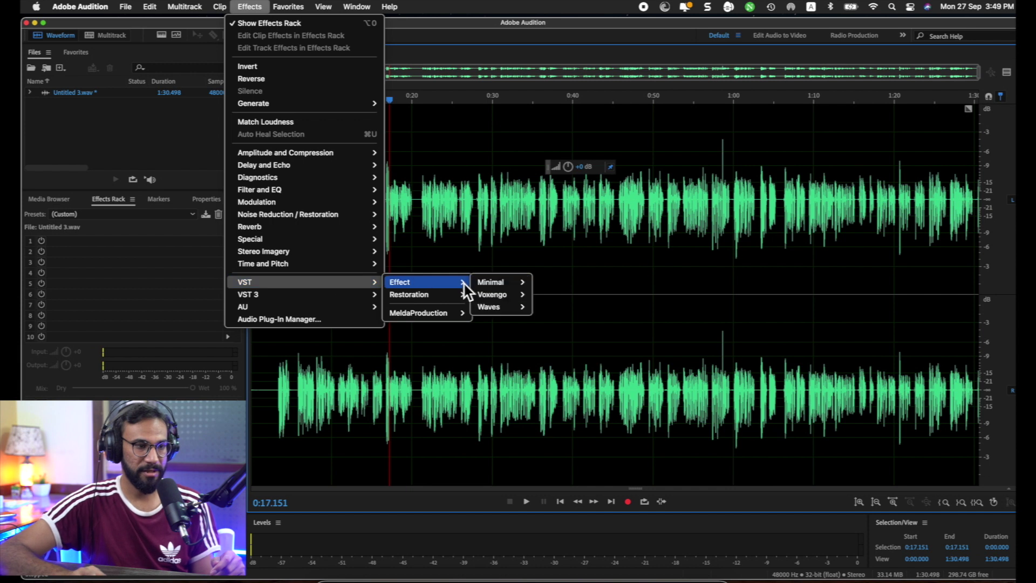
- Open the accusonus VoiceChanger restoration effect for the Untitled 3.wav recording
mouse_move(445, 299)
mouse_move(505, 301)
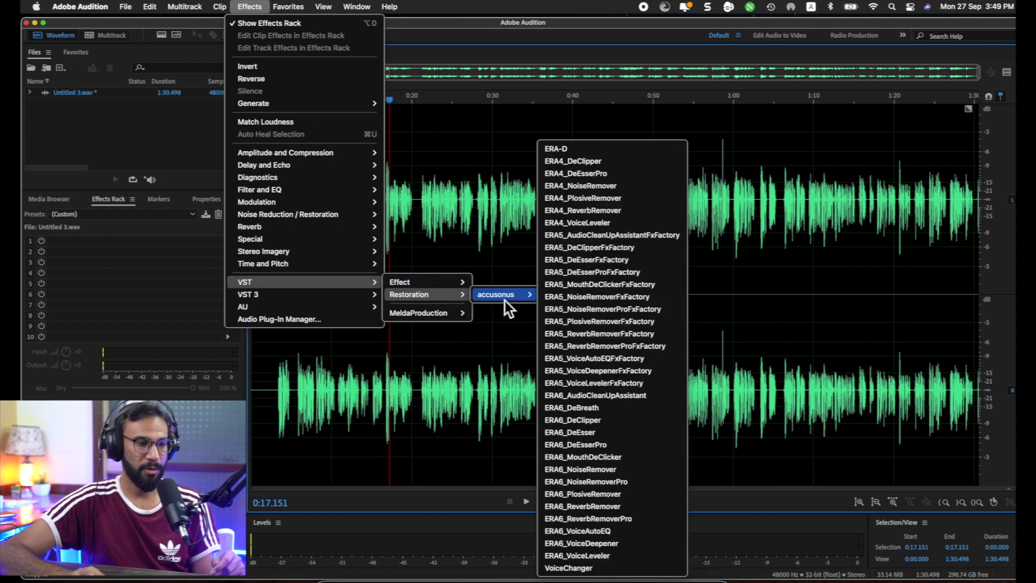
left_click(583, 570)
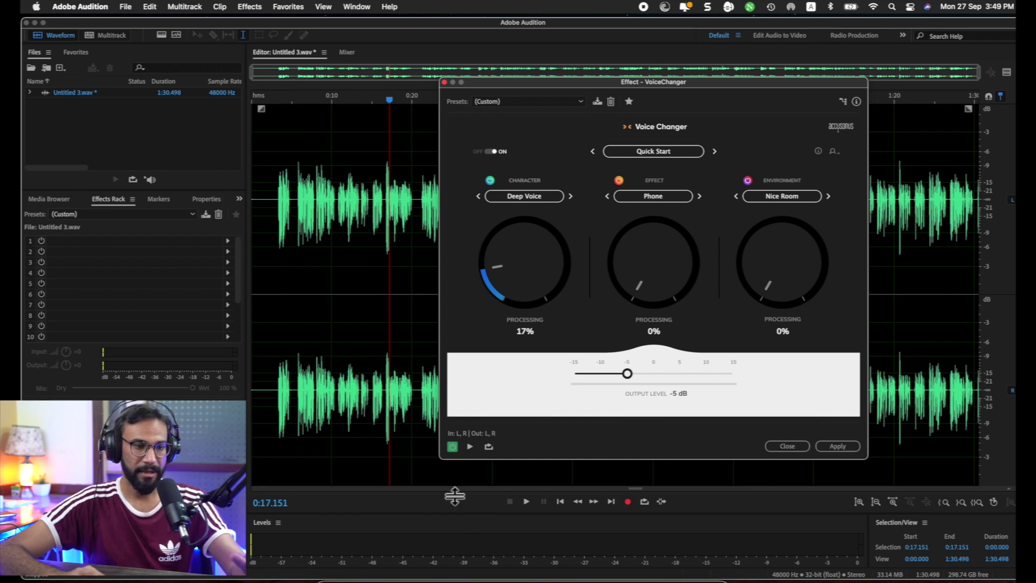
- Preview the recording from about 0:02.8 with the VoiceChanger effect bypassed, and stop playback
left_click(275, 273)
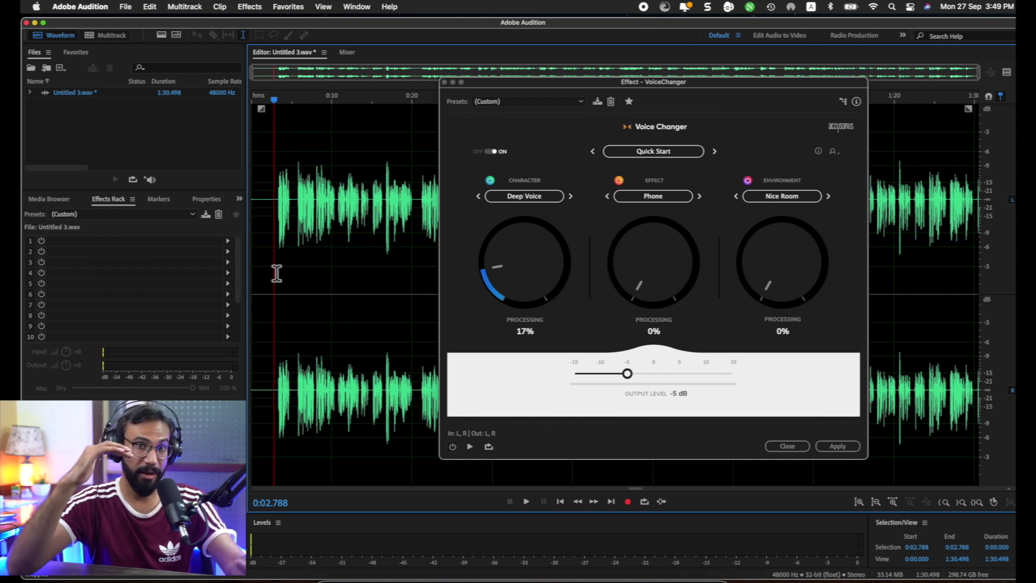
key("space")
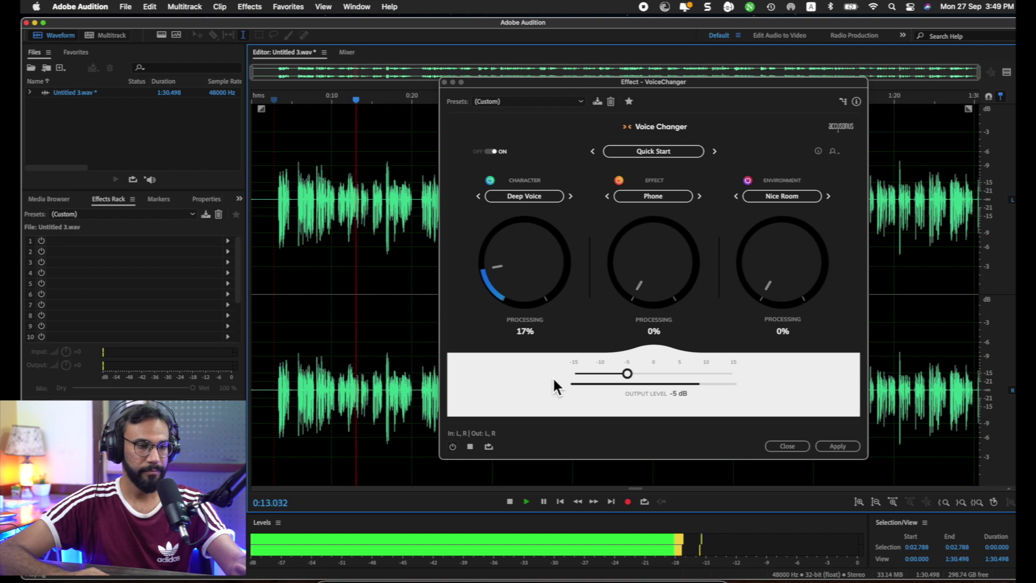
key("space")
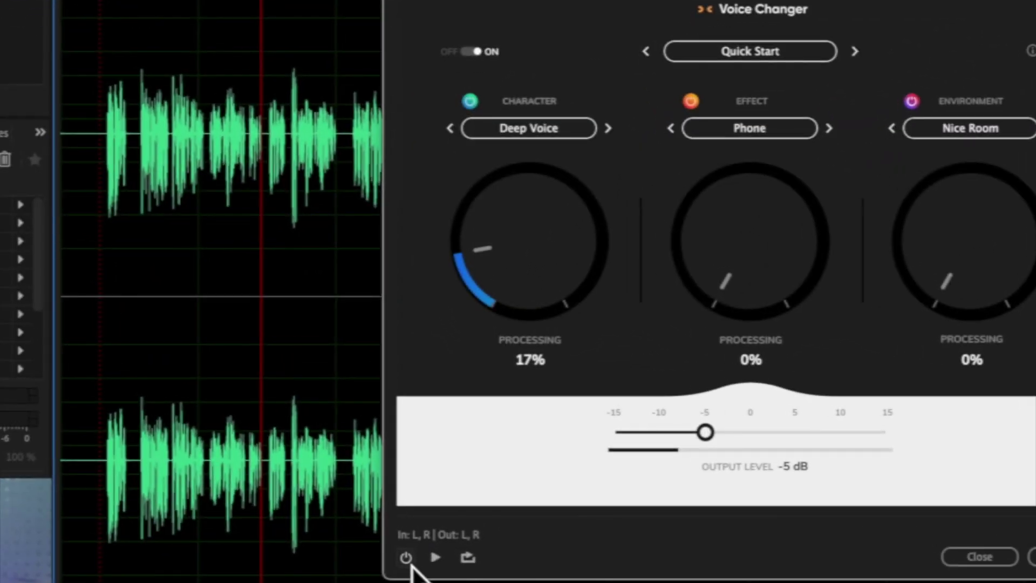
- Enable the effect and play from about 0:03.3 while raising the Deep Voice character processing to 32%
left_click(412, 564)
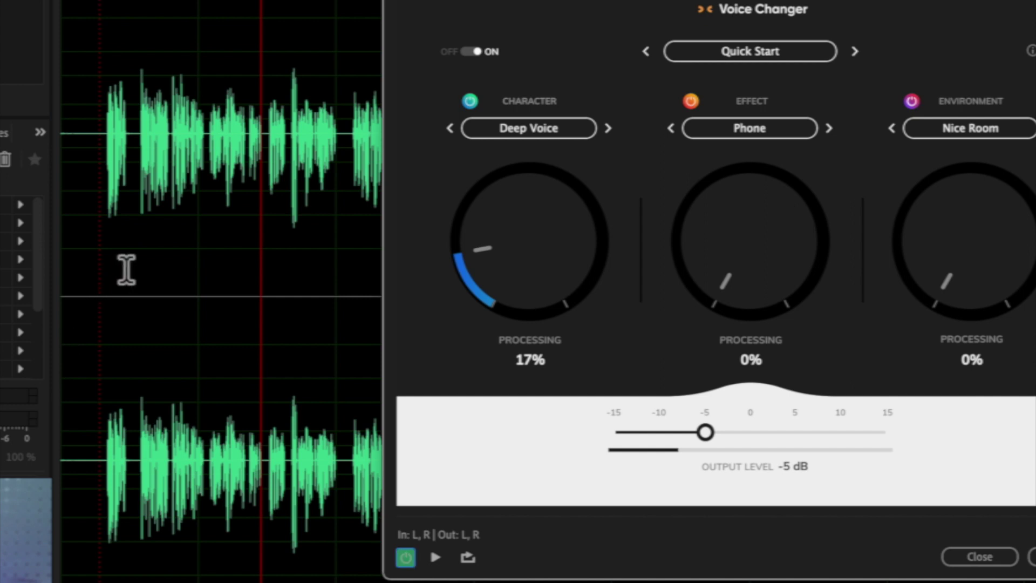
left_click(107, 238)
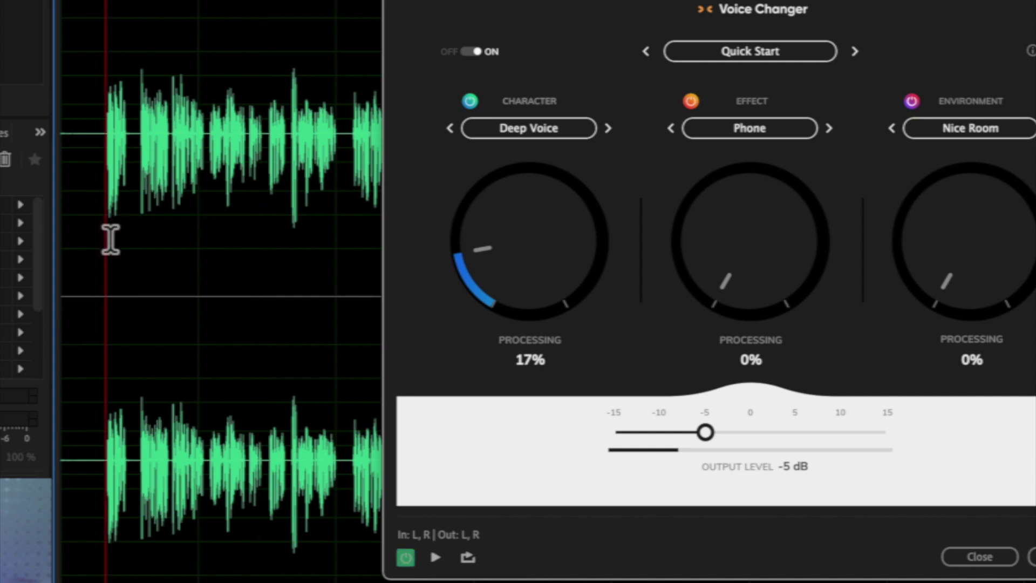
key("space")
scroll(505, 241, "down", 4)
scroll(506, 240, "up", 17)
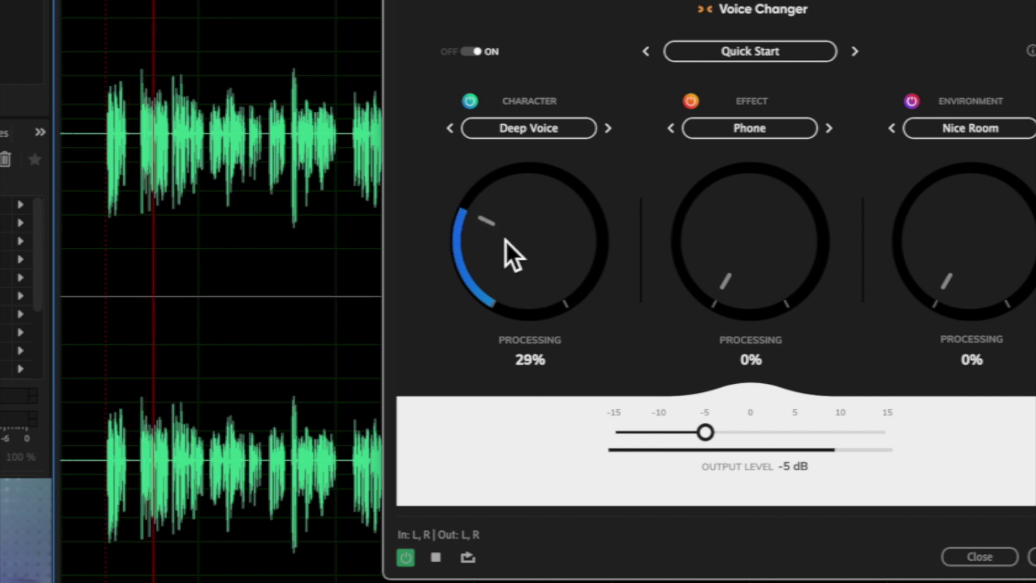
scroll(505, 239, "up", 3)
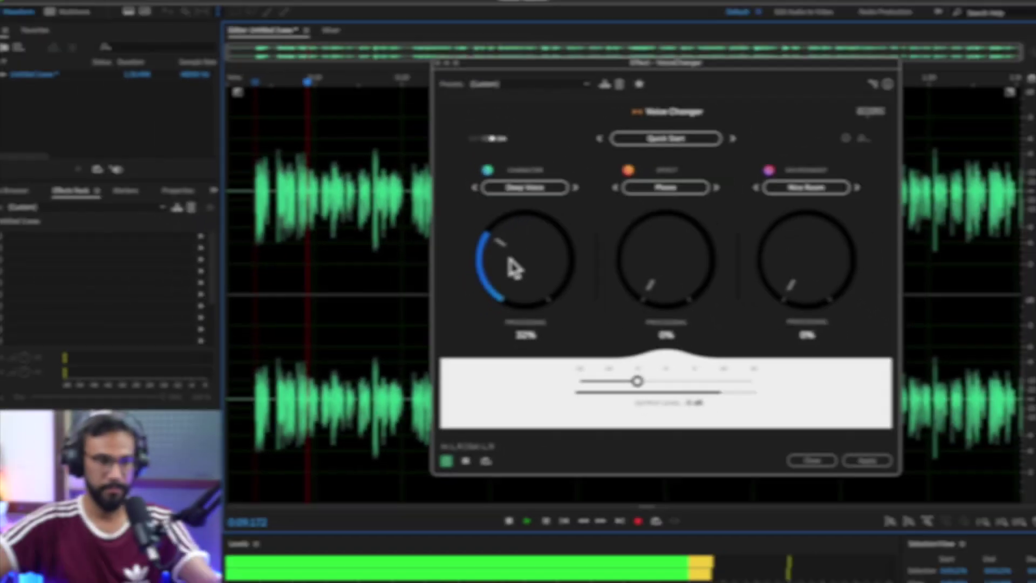
- Lower the Deep Voice processing to about 22% and raise it to about 39% during playback, and stop the preview
scroll(515, 269, "down", 20)
scroll(515, 269, "up", 5)
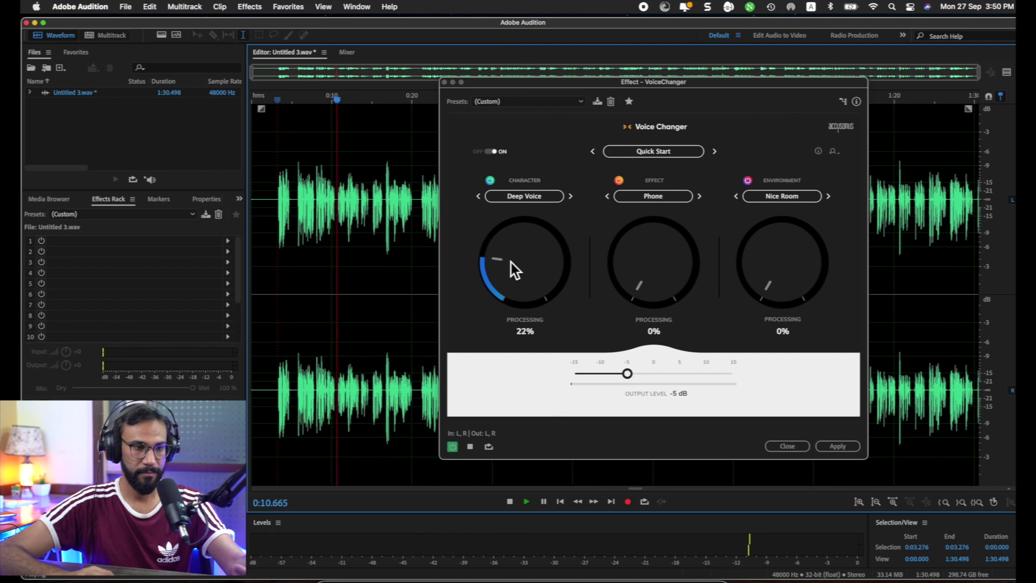
scroll(514, 268, "down", 9)
scroll(514, 268, "up", 4)
scroll(511, 263, "up", 20)
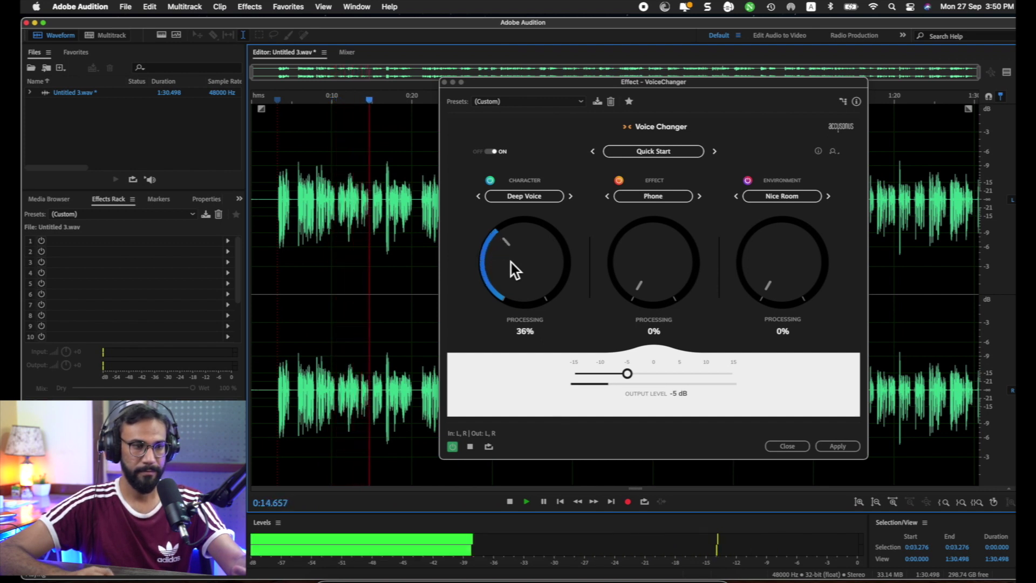
scroll(511, 262, "down", 8)
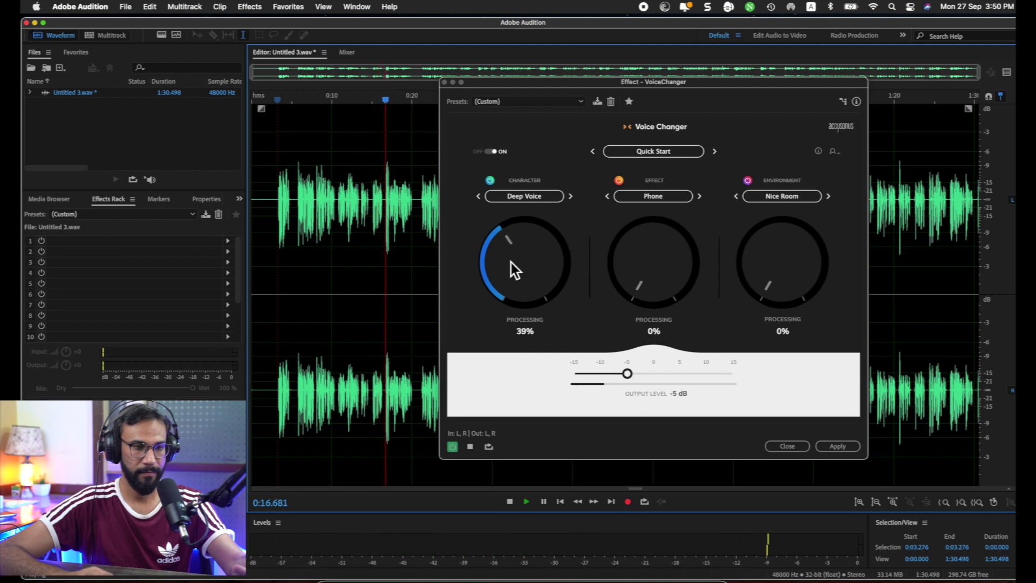
scroll(511, 262, "down", 2)
key("space")
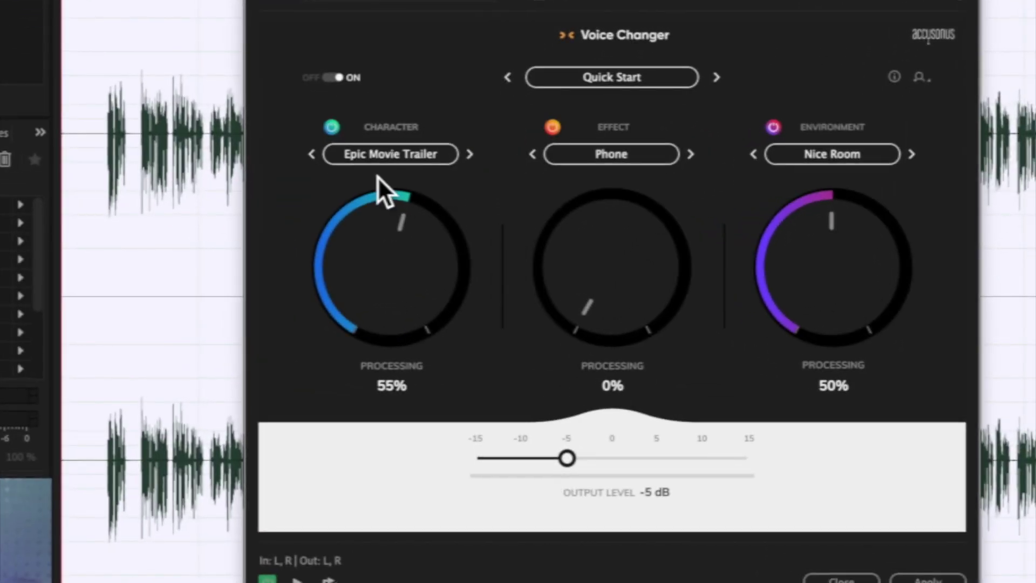
- Preview the Epic Movie Trailer character from about 0:06.8 while reducing its processing to 39%, and stop playback
left_click(155, 191)
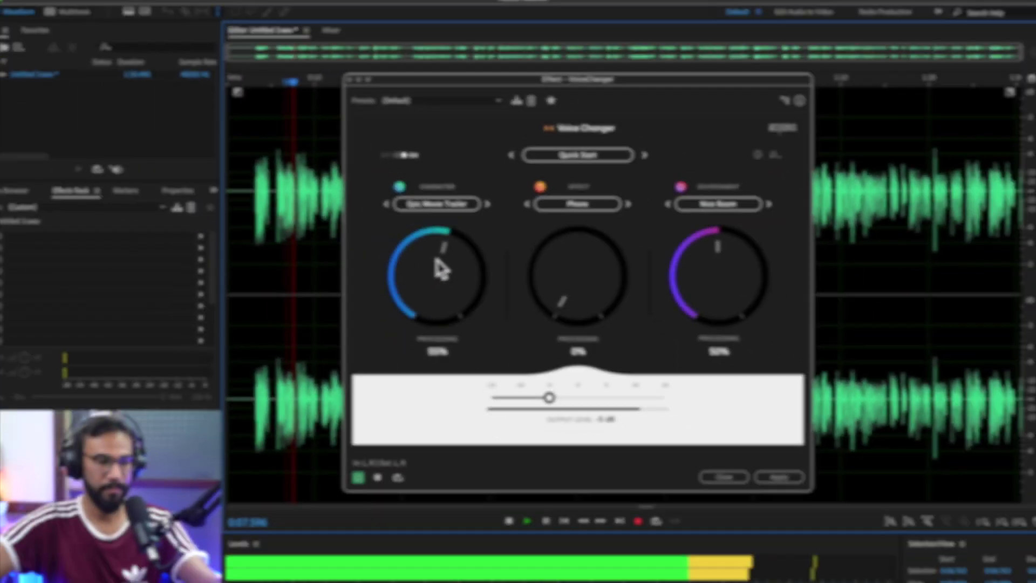
left_click_drag(377, 253, 393, 244)
scroll(444, 263, "down", 10)
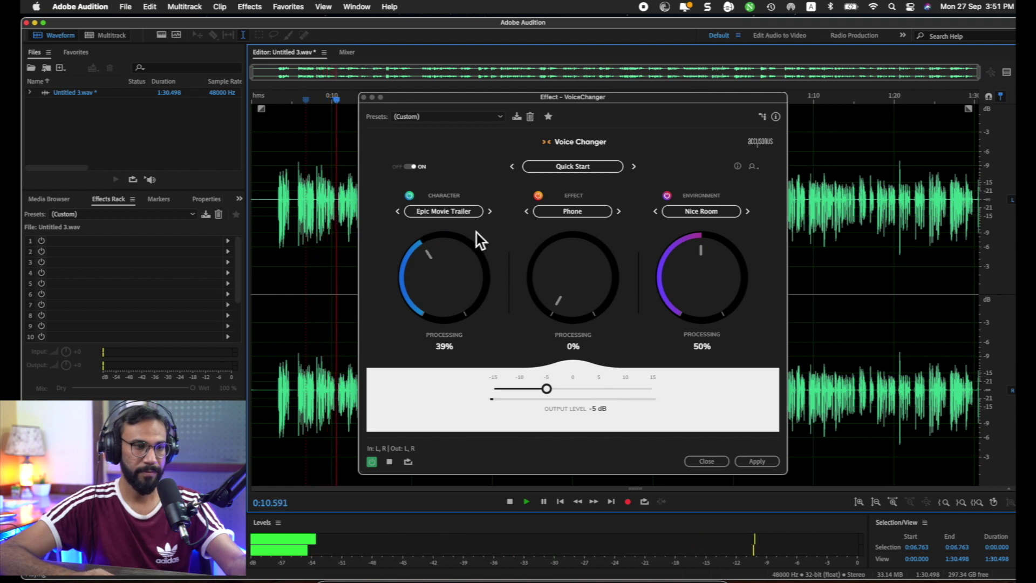
key("space")
- Switch the character to Thin Voice and preview a short passage from about 0:10.6
left_click(490, 212)
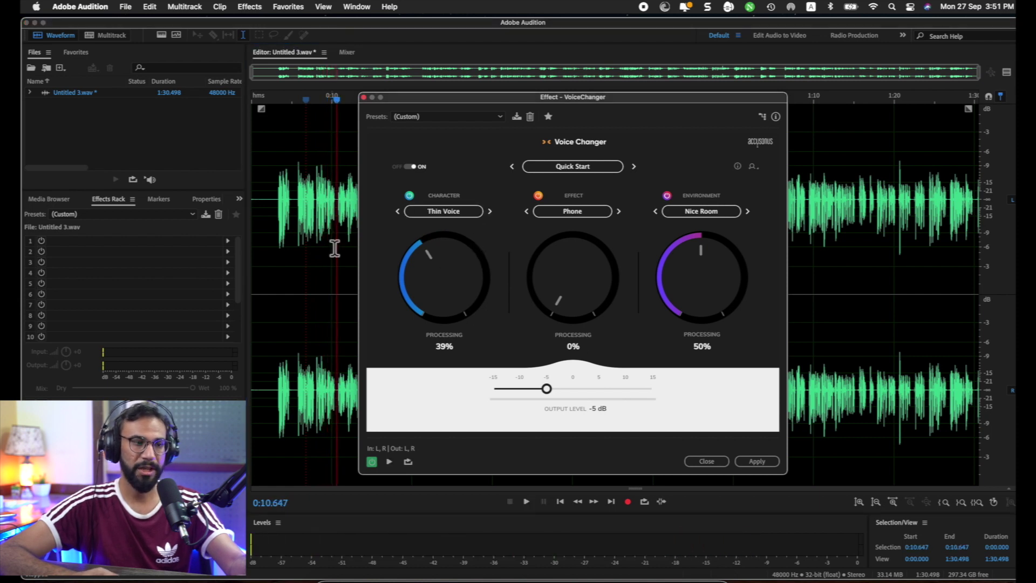
key("space")
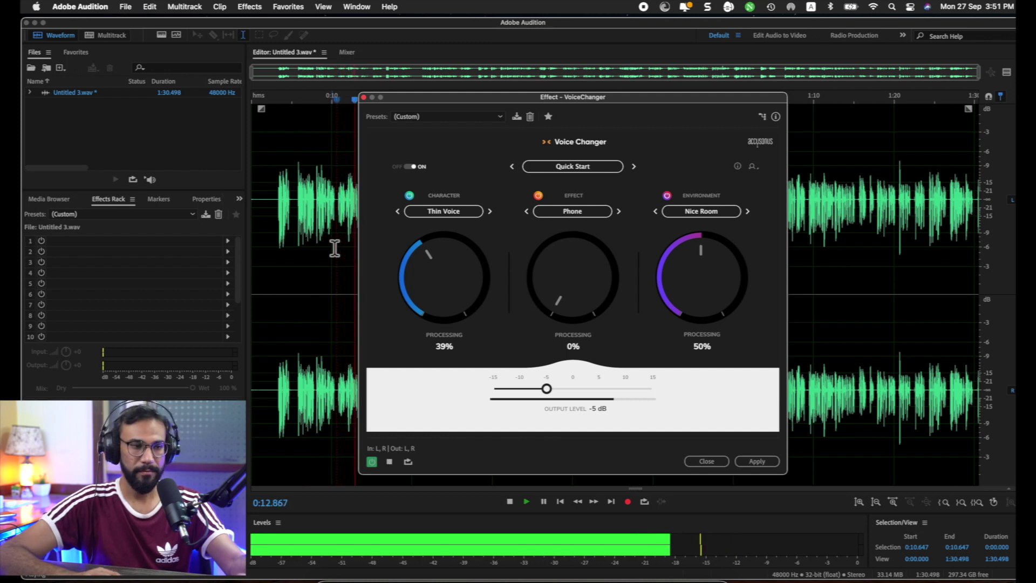
key("space")
- Advance the character to Whispering and replace it with Female Robot A from the Robots category
left_click(491, 213)
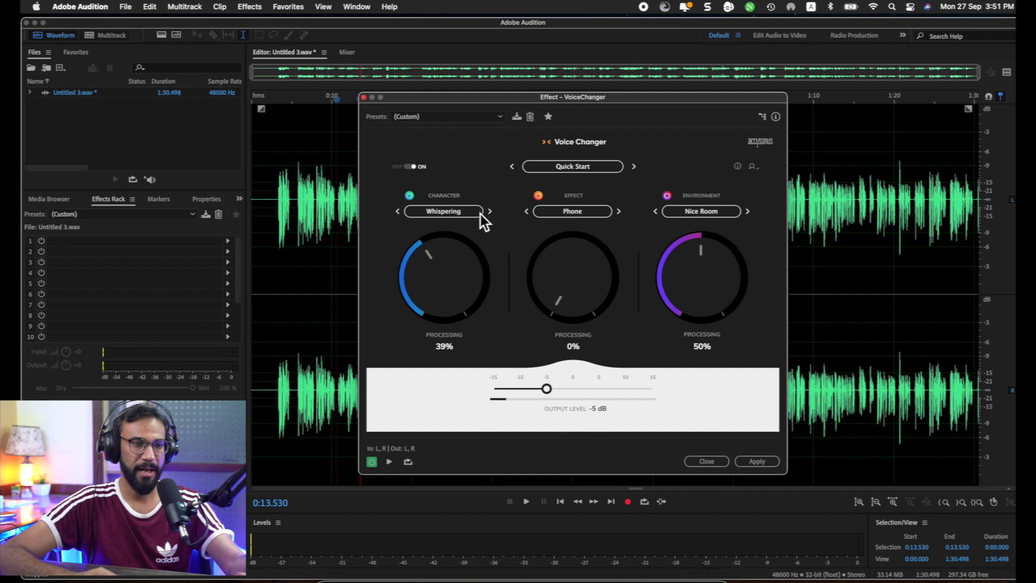
left_click(452, 216)
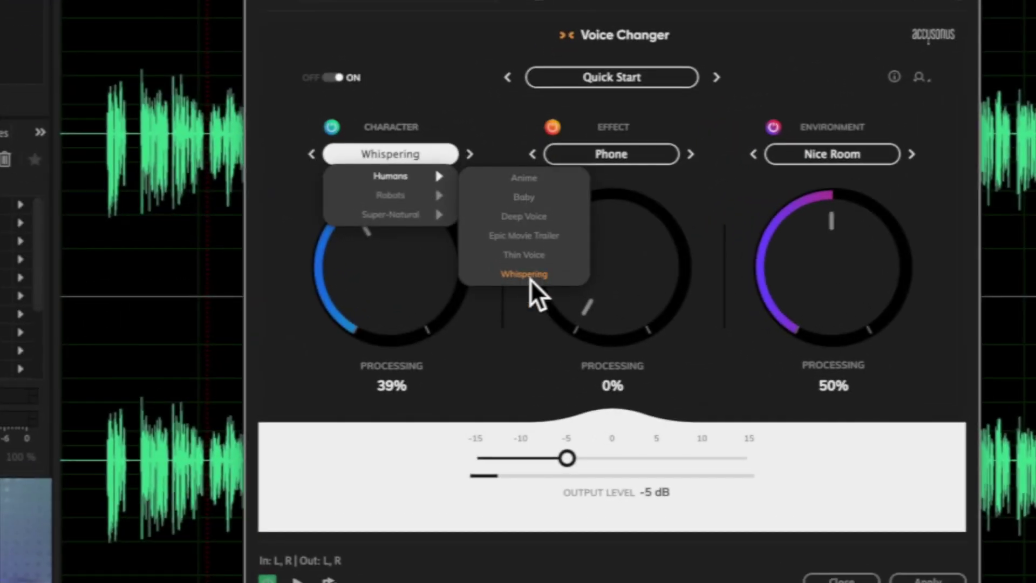
mouse_move(413, 189)
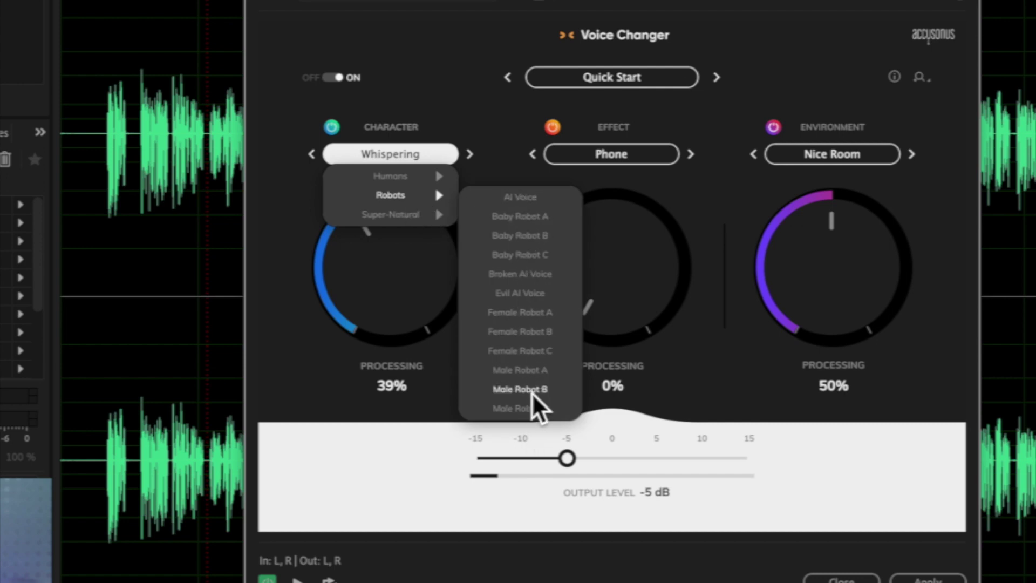
left_click(522, 316)
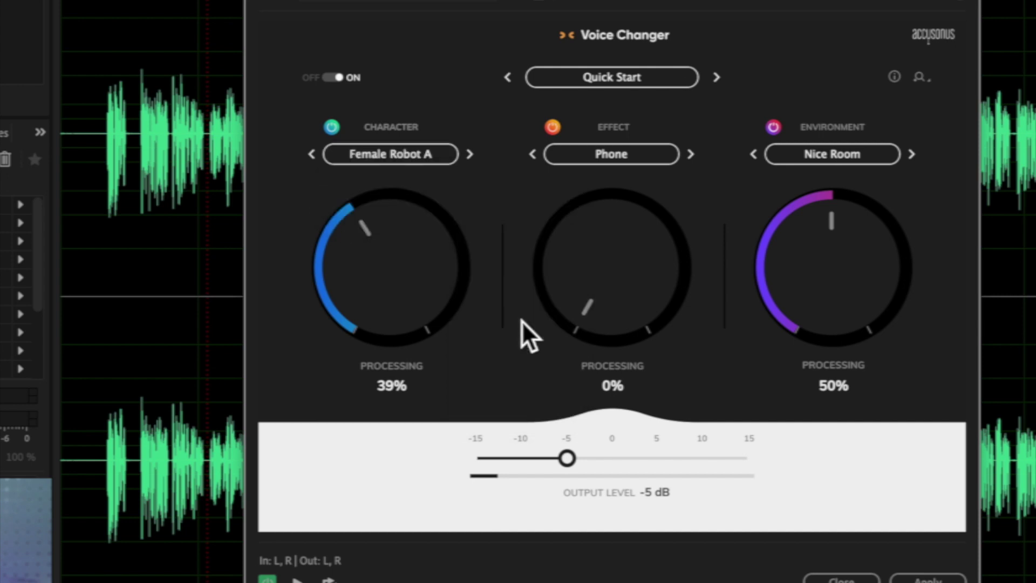
- Preview the recording with the Female Robot A character and reset its processing to 0%
left_click(155, 186)
key("space")
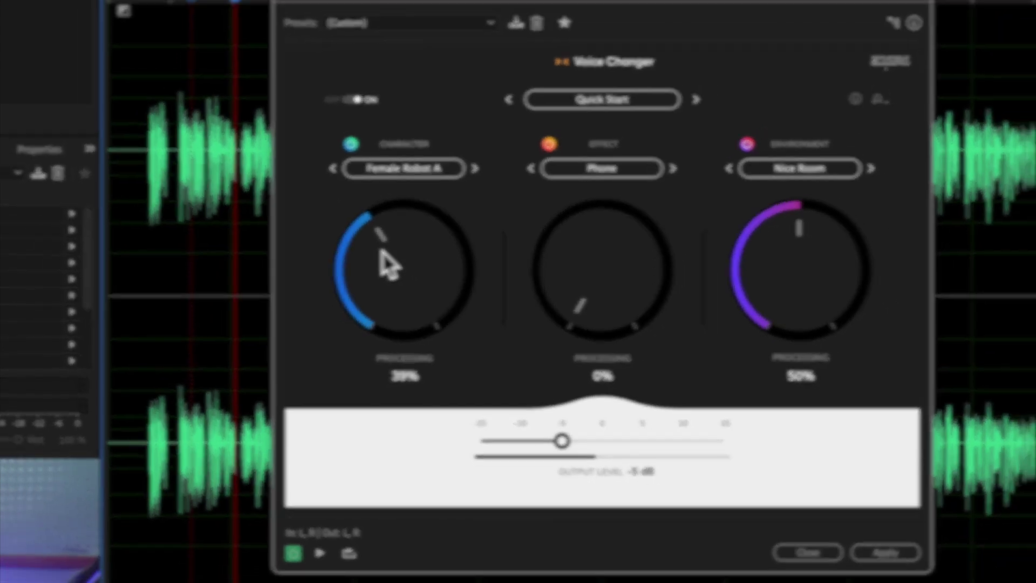
double_click(367, 250)
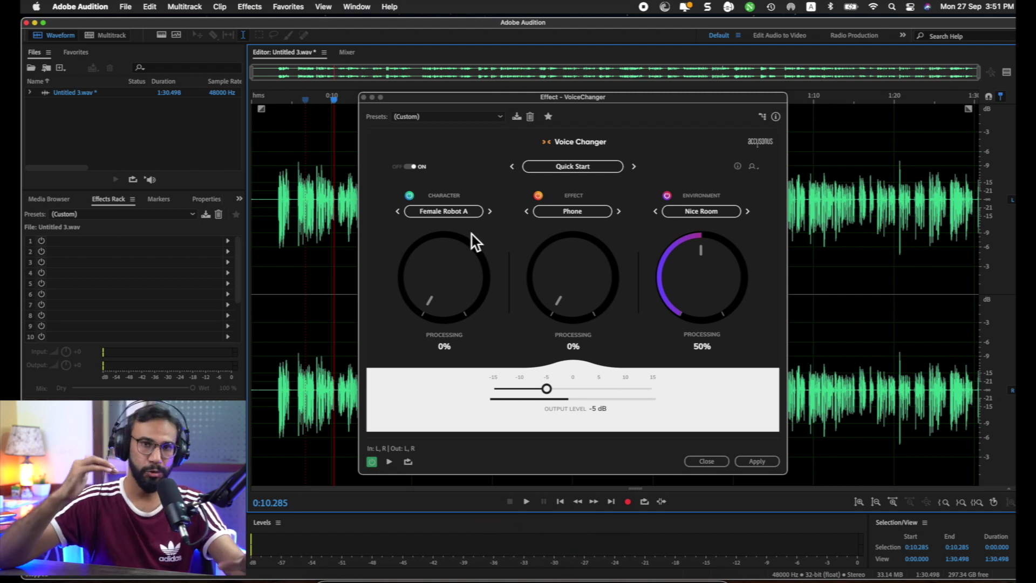
- Examine the Super-Natural voices and the other categories in the list of character presets
left_click(449, 209)
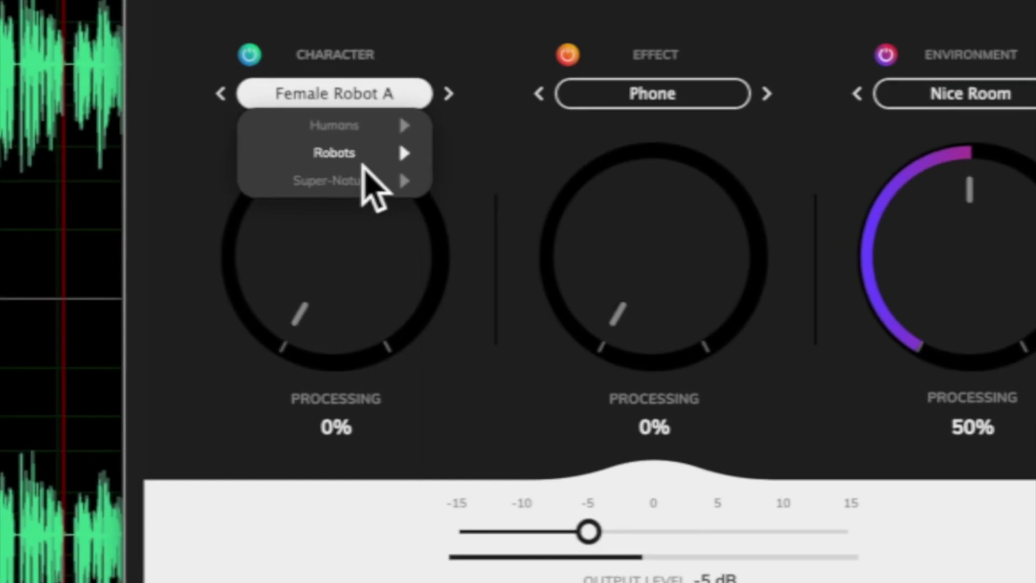
mouse_move(346, 186)
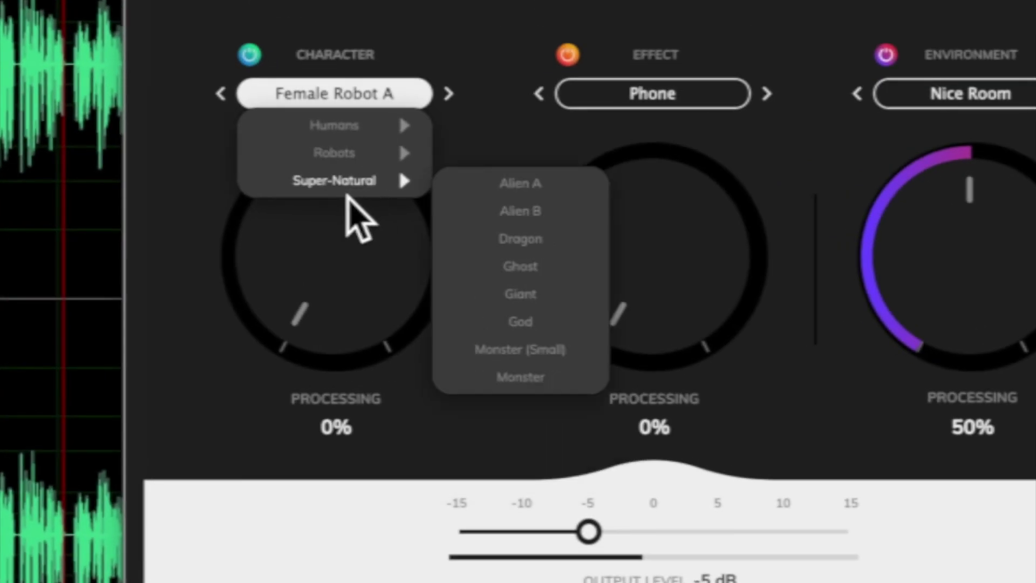
mouse_move(345, 129)
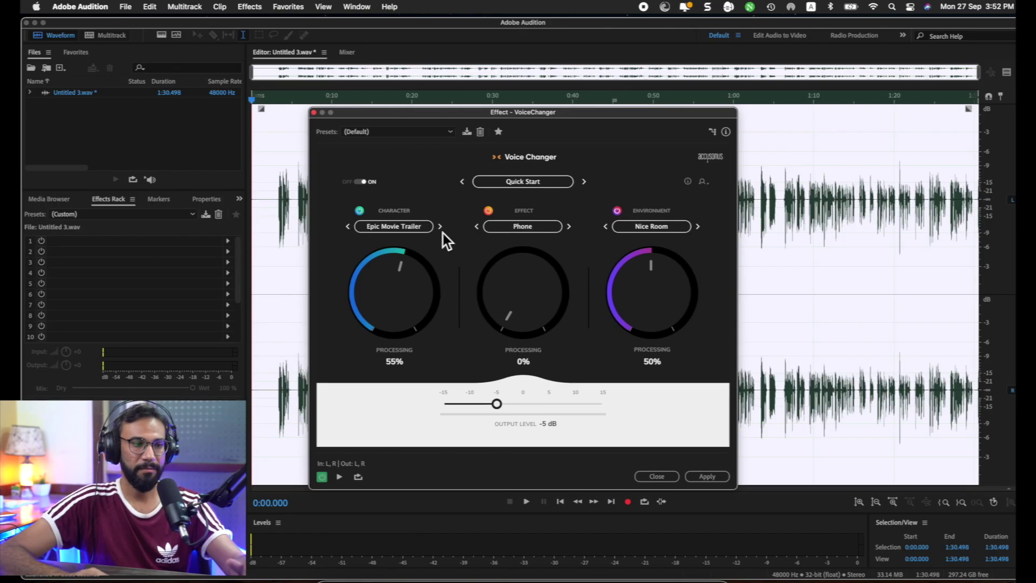
- Set the character to Baby from the Humans category
left_click(432, 231)
mouse_move(420, 241)
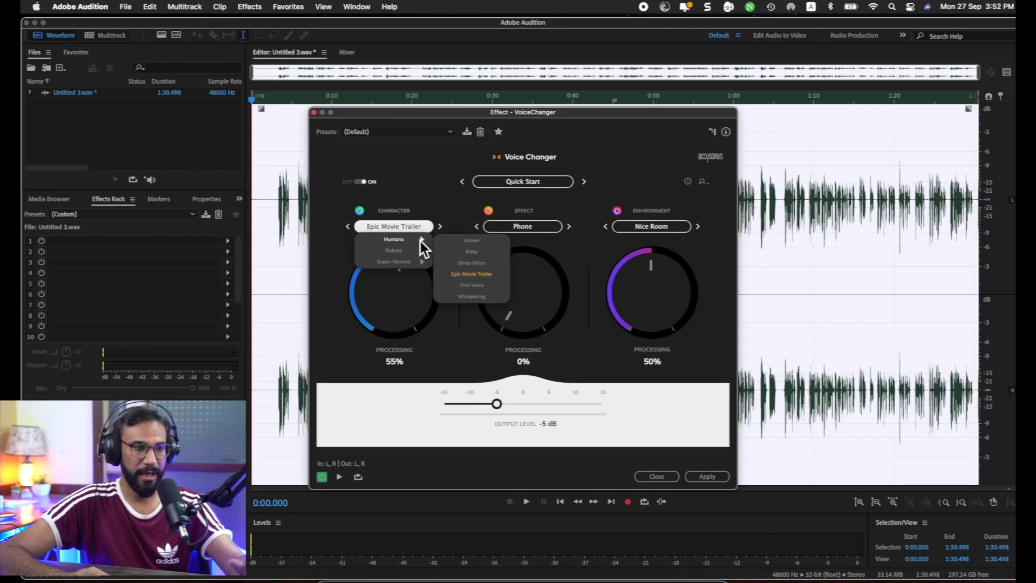
left_click(473, 252)
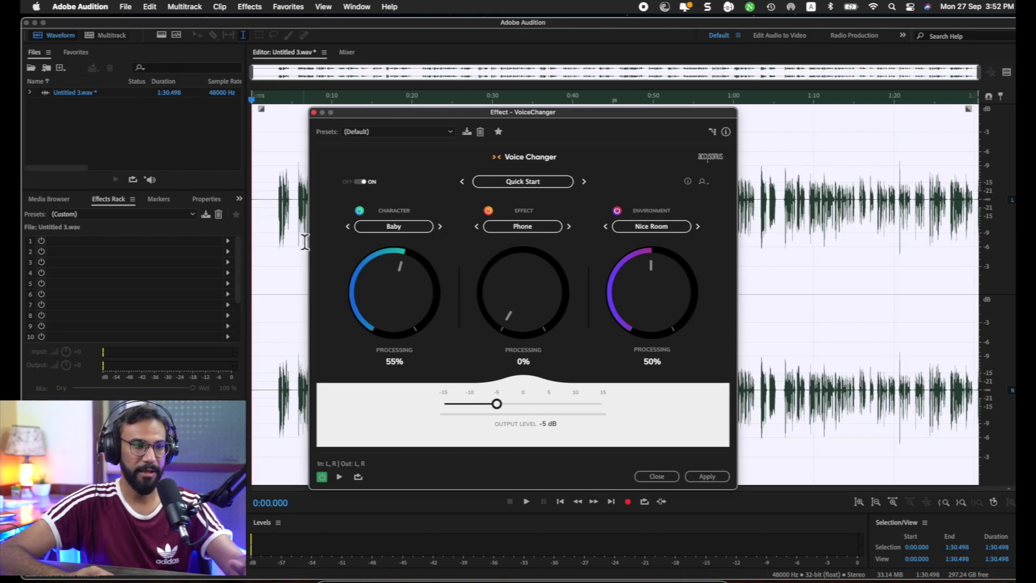
- Play from about 0:03.1 while varying the Baby processing between 48% and 63%, settle on 50%, and stop playback
left_click(277, 244)
key("space")
left_click_drag(409, 238, 409, 268)
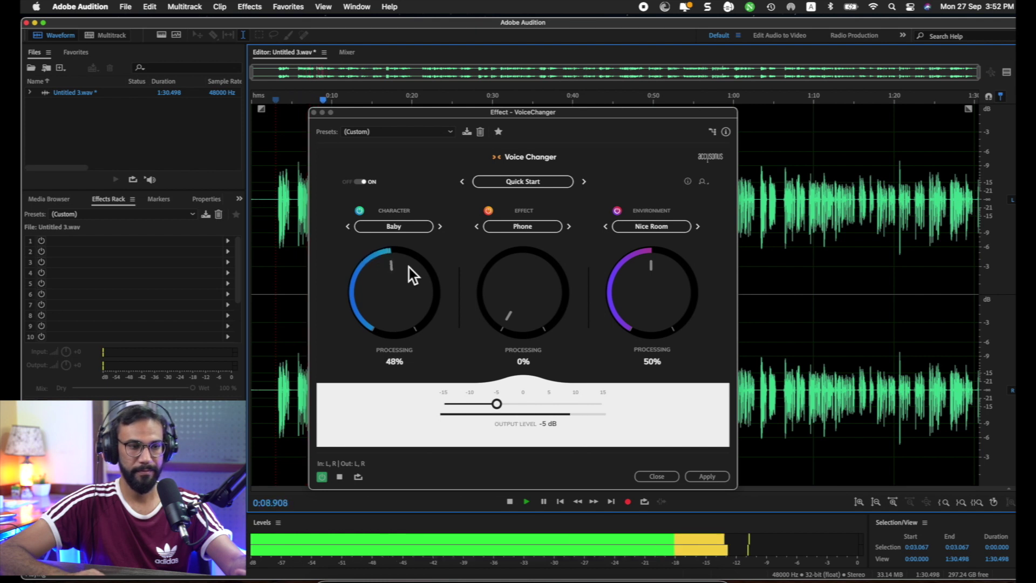
scroll(409, 267, "up", 4)
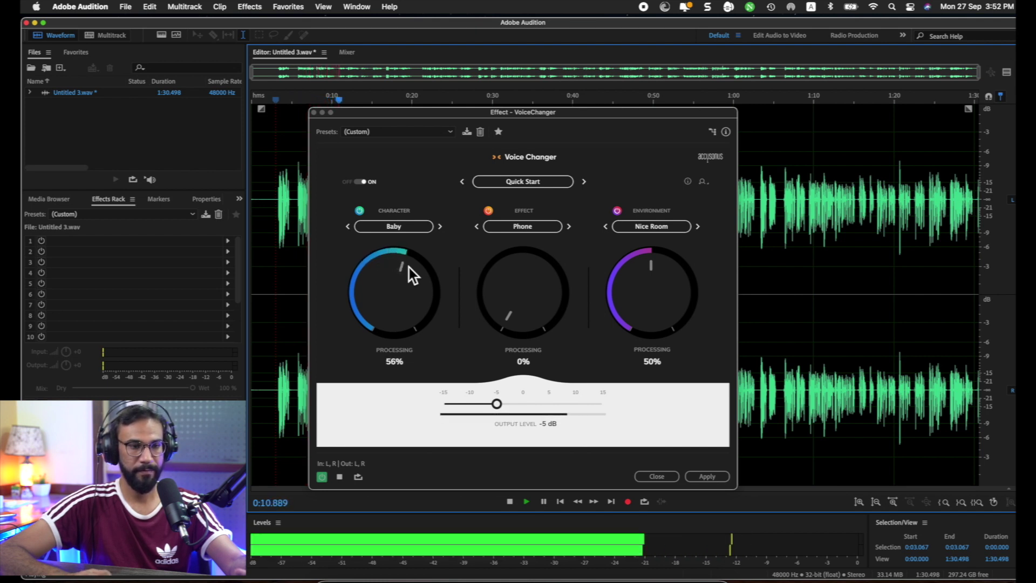
scroll(409, 268, "up", 3)
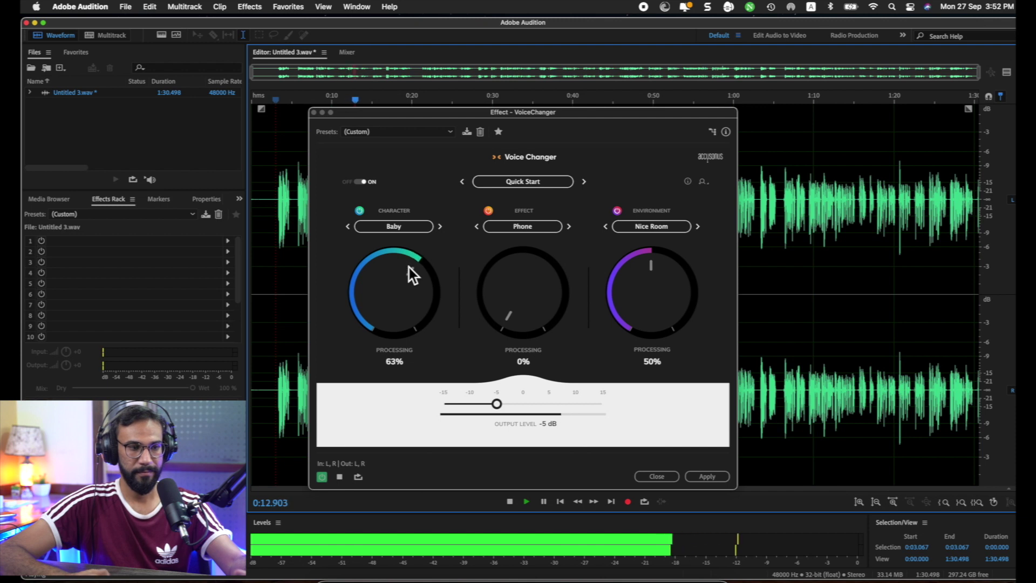
scroll(409, 268, "down", 5)
scroll(409, 267, "up", 1)
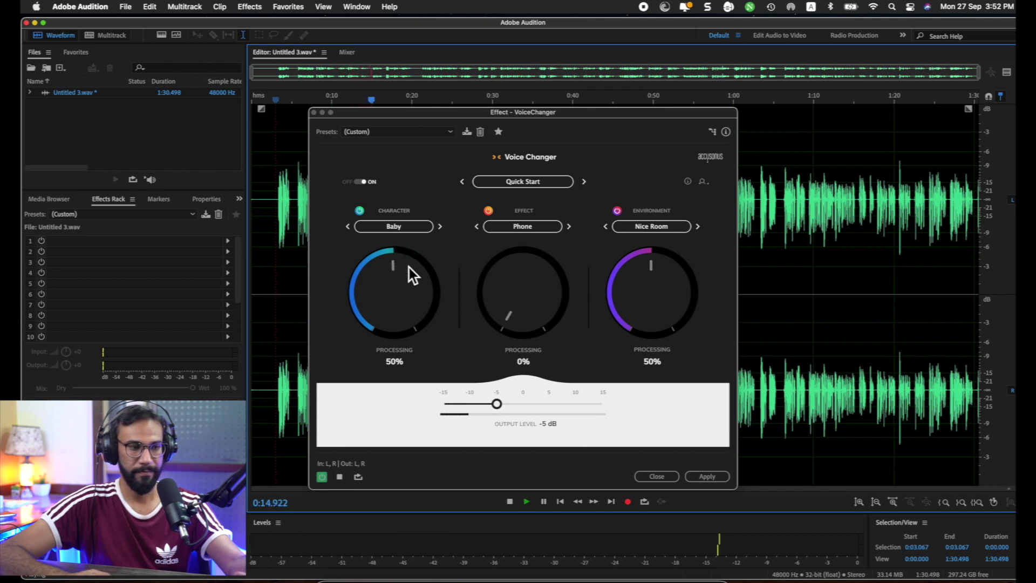
key("space")
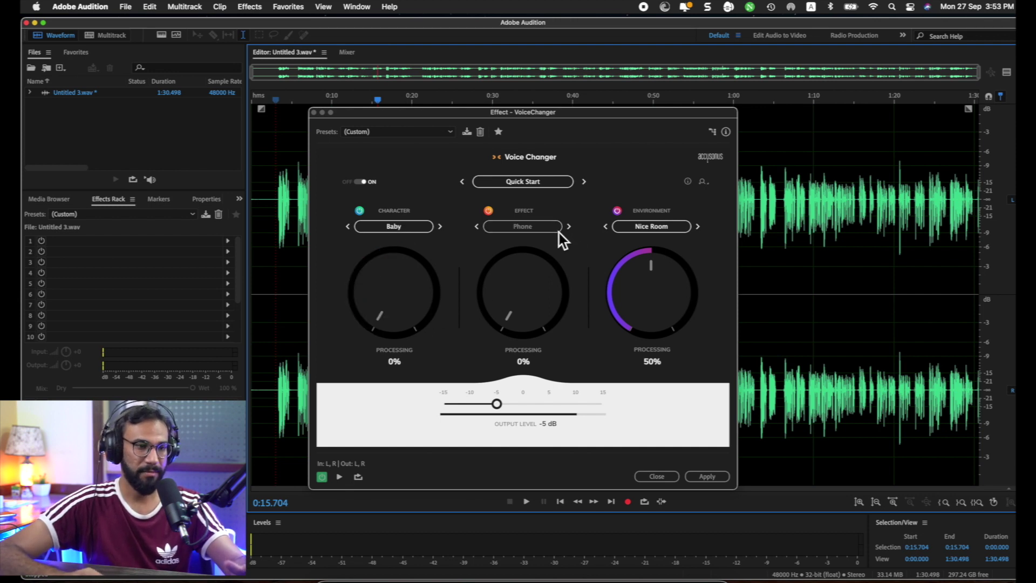
- Examine the Devices, Intercoms and Special FX categories in the list of effect presets
left_click(532, 231)
mouse_move(533, 244)
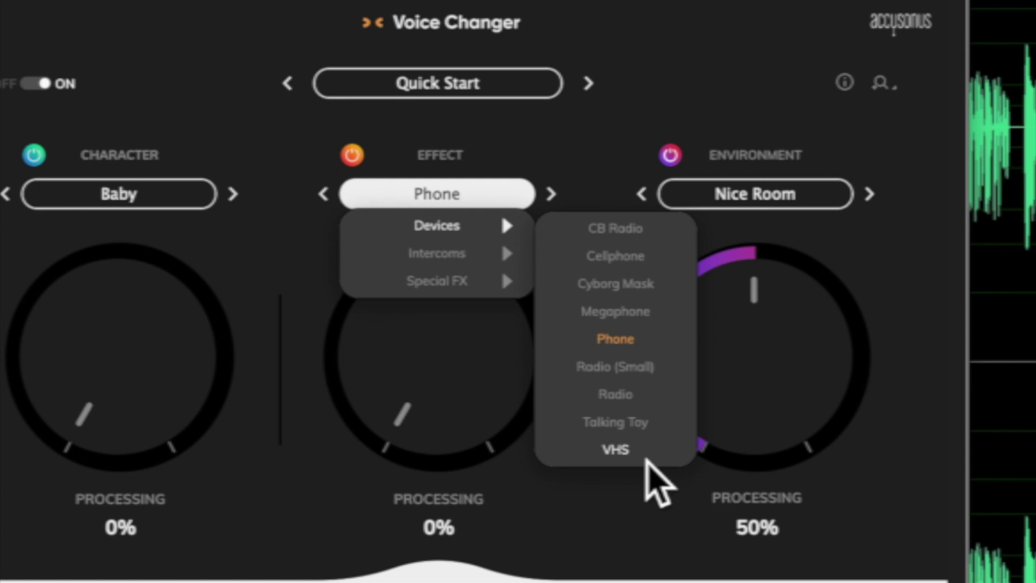
mouse_move(459, 254)
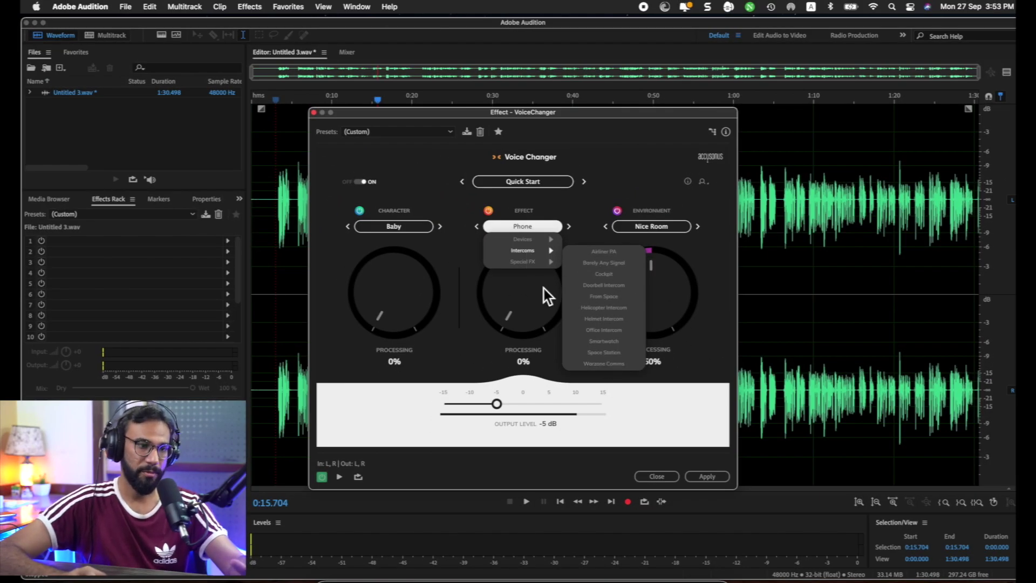
mouse_move(527, 266)
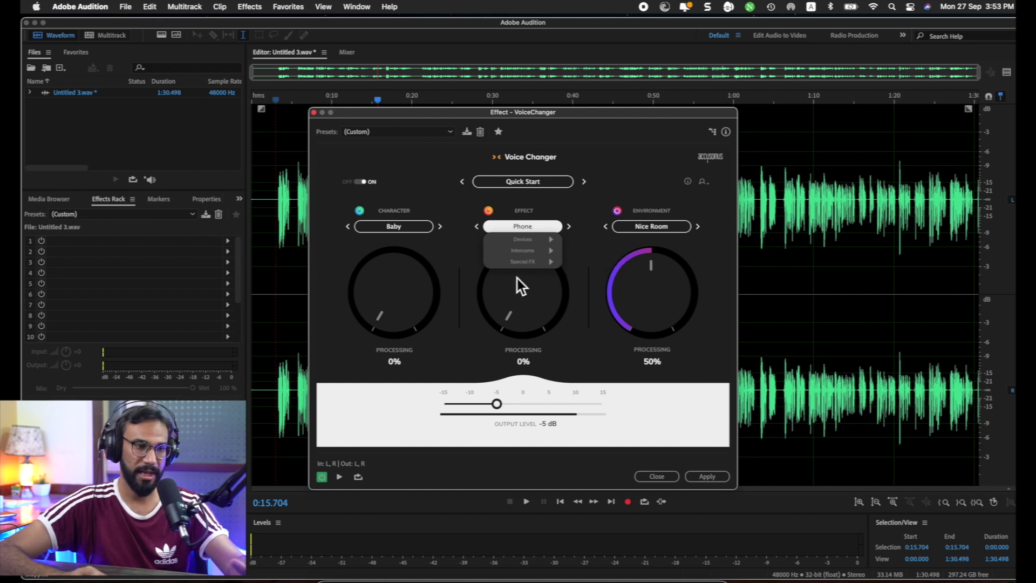
left_click(510, 290)
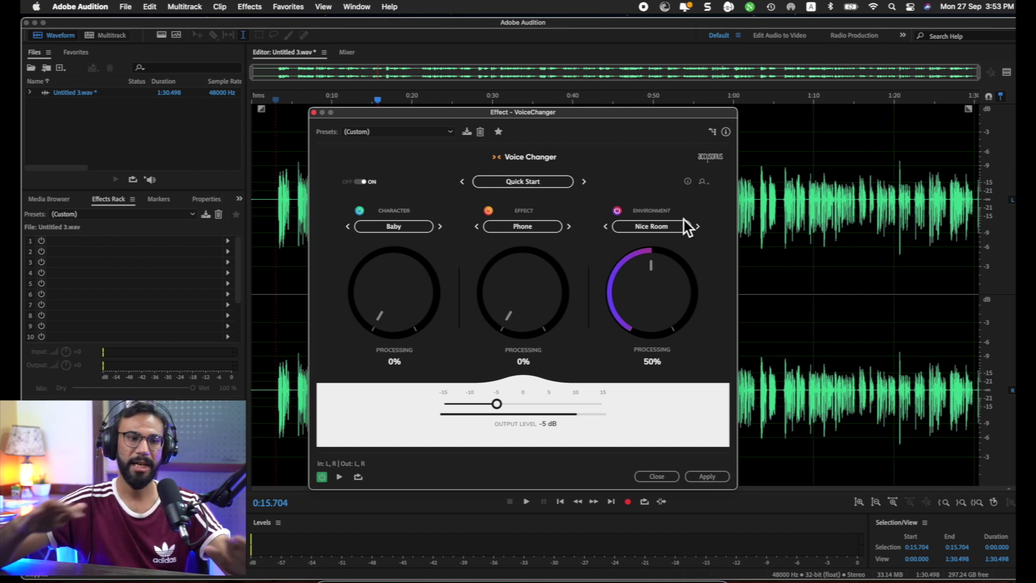
- Look through the Indoors, Nature, Public Spaces and Special environments and set the environment to Office from Indoors
left_click(669, 229)
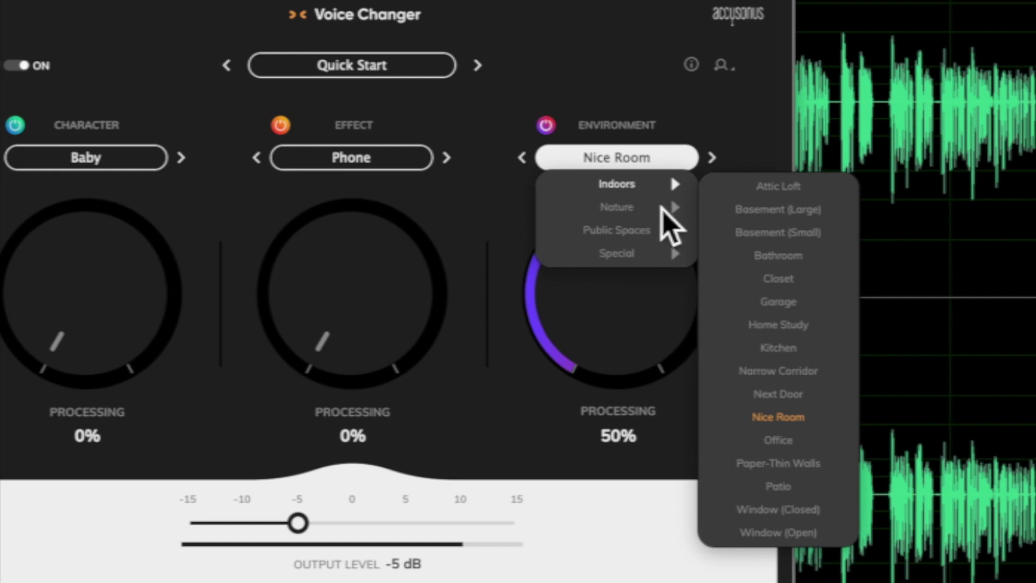
mouse_move(645, 228)
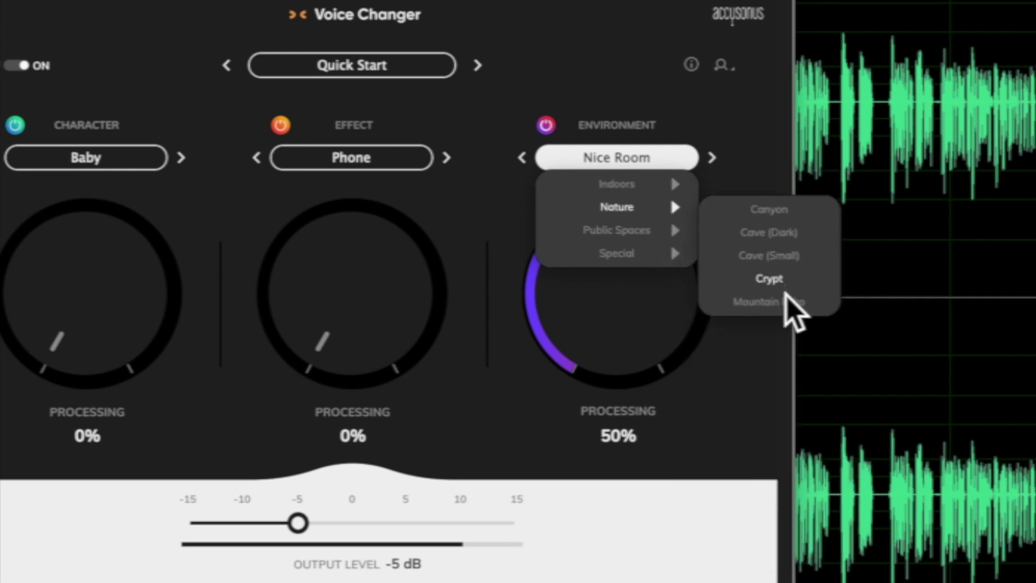
mouse_move(621, 242)
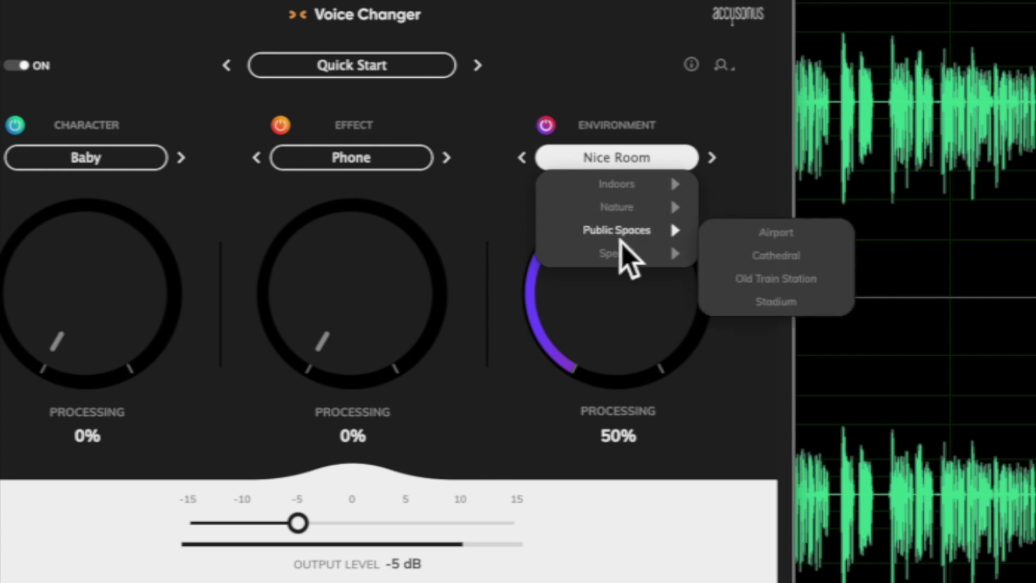
mouse_move(626, 264)
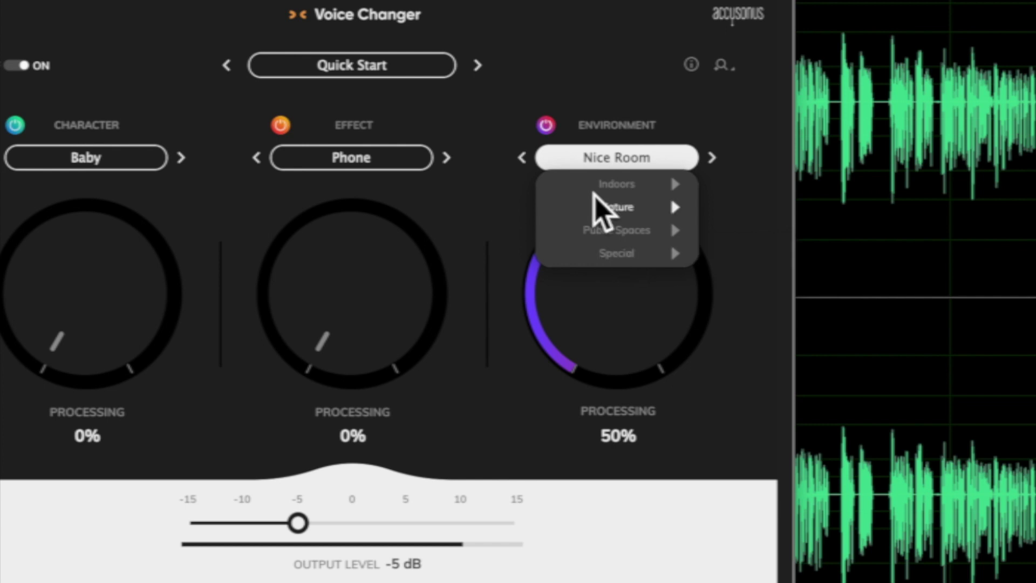
mouse_move(604, 182)
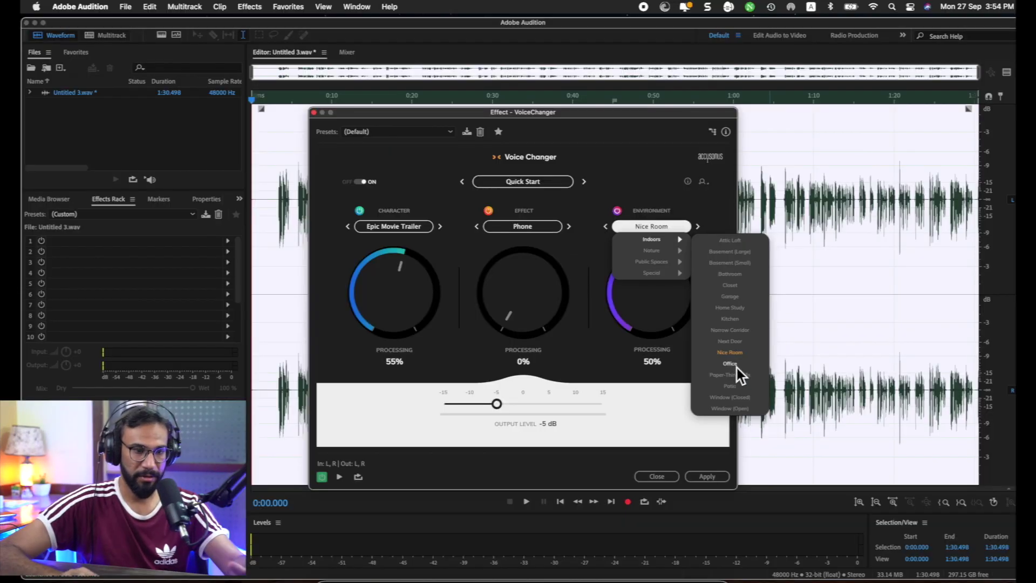
left_click(737, 366)
- Preview the recording from about 1:07.4 with the Epic Movie Trailer character in the Office environment, and stop playback
left_click(794, 244)
key("space")
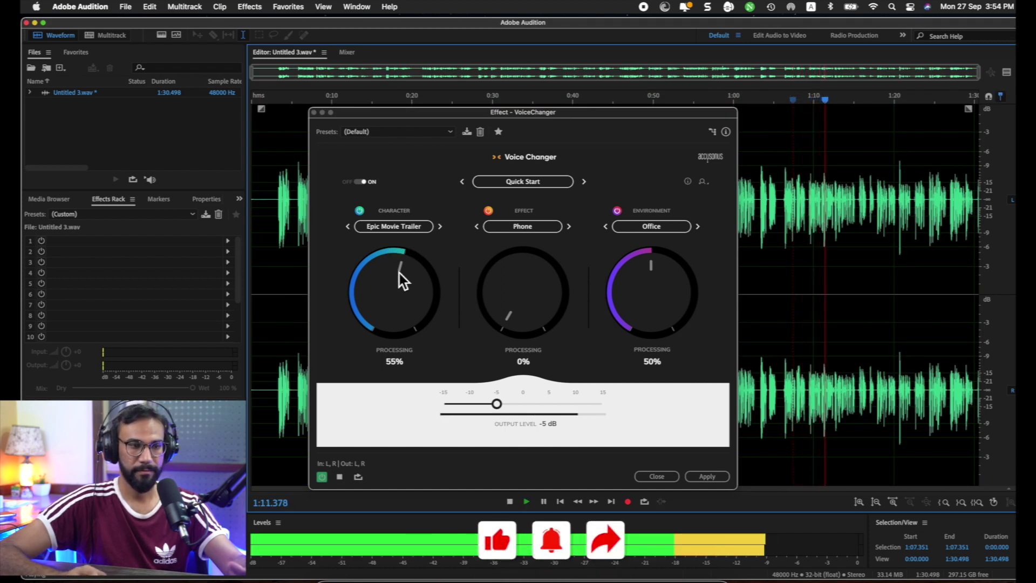
key("space")
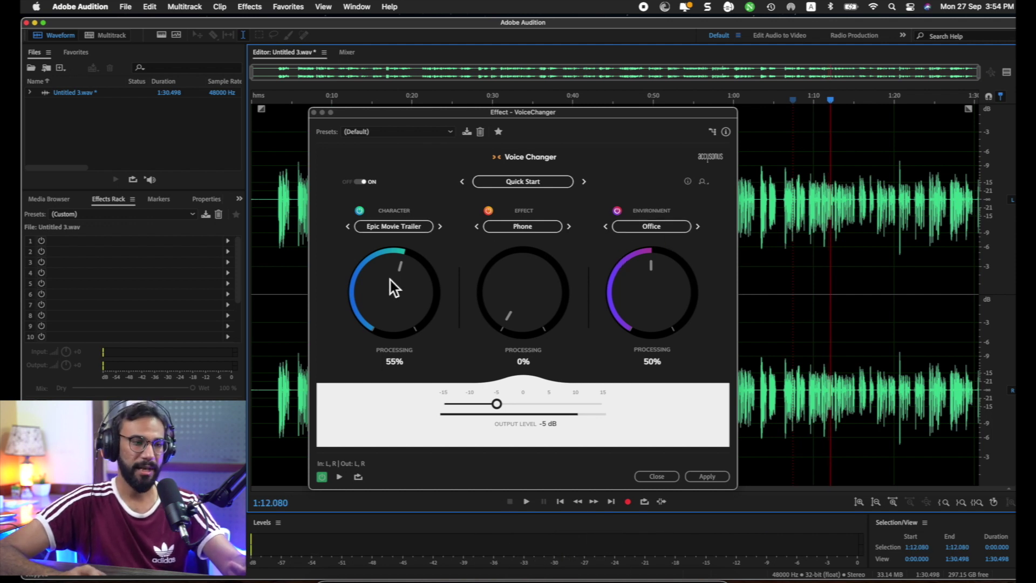
- Set the character to Deep Voice from the Humans category at 31% processing and play the recording from about 1:05.3
left_click(423, 227)
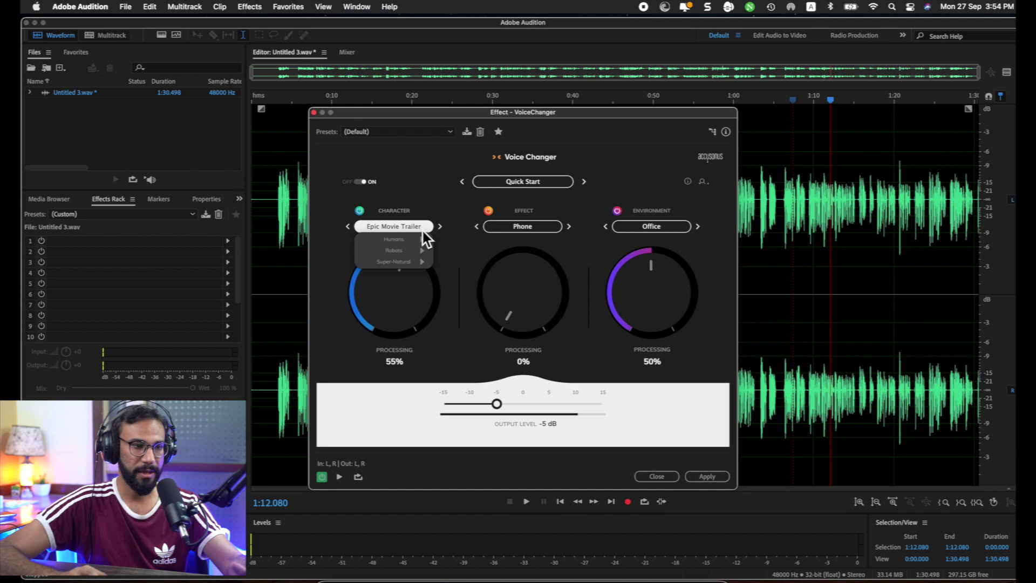
mouse_move(419, 241)
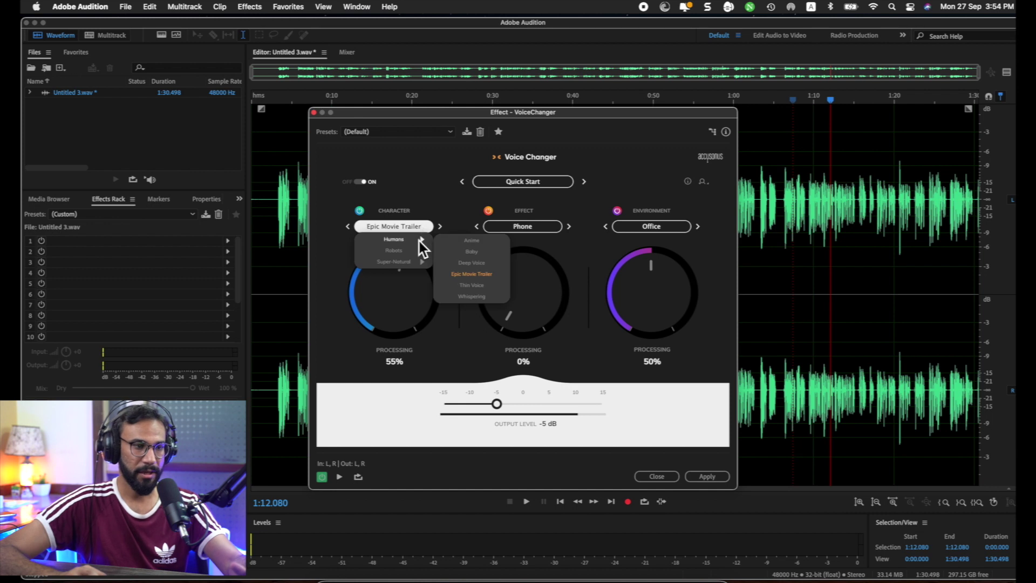
left_click(487, 263)
scroll(406, 261, "down", 3)
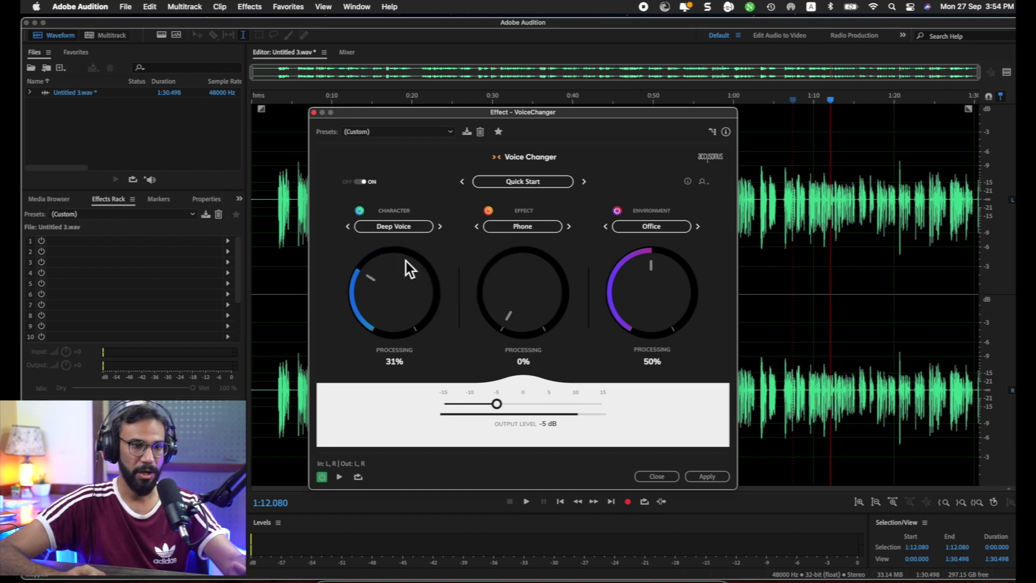
left_click(777, 253)
key("space")
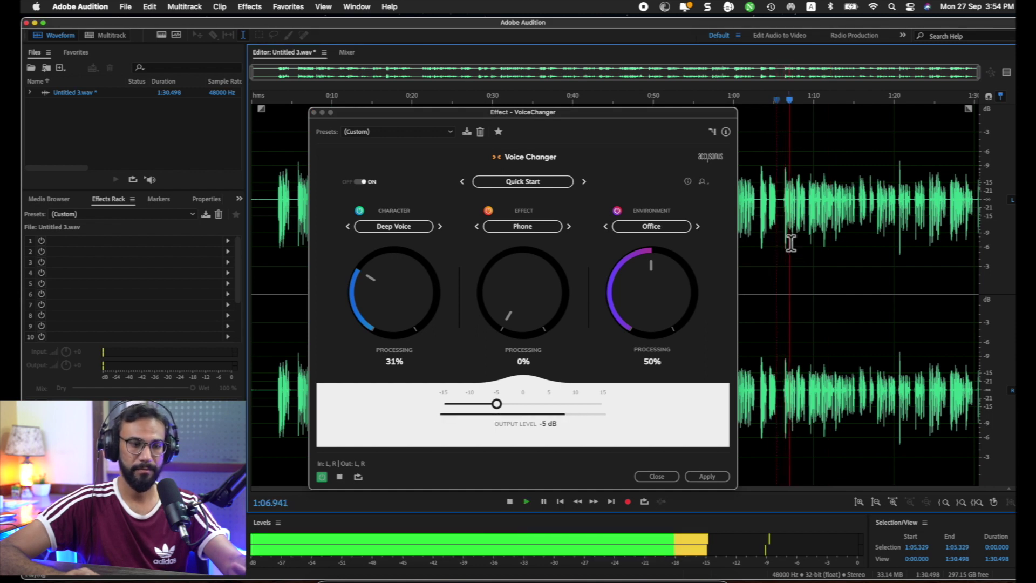